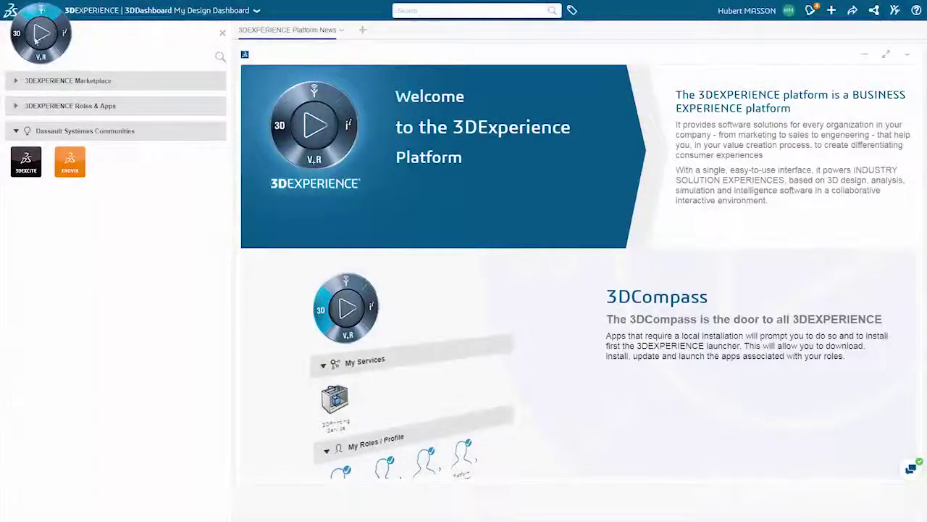
Expand Marketplace and Roles & Apps, then browse the Information Intelligence, Simulation and 3D Modeling apps
left_click(17, 84)
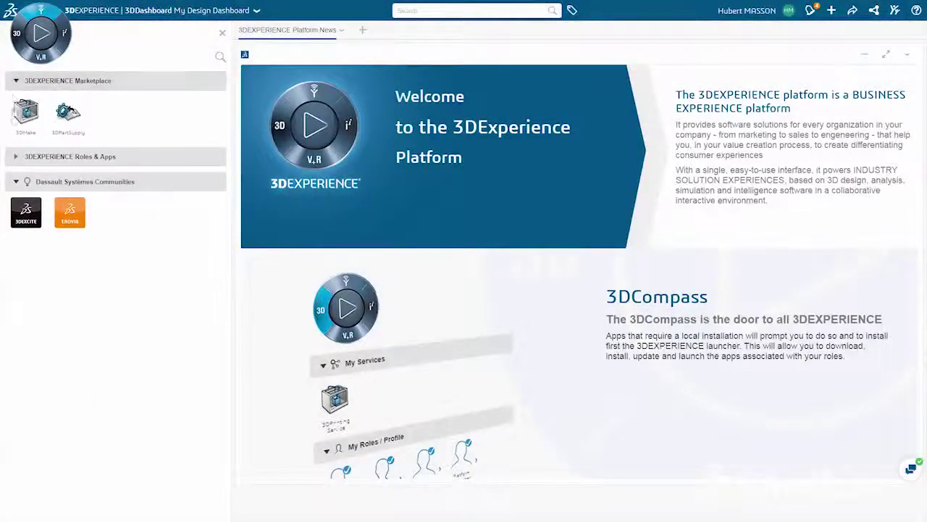
left_click(17, 157)
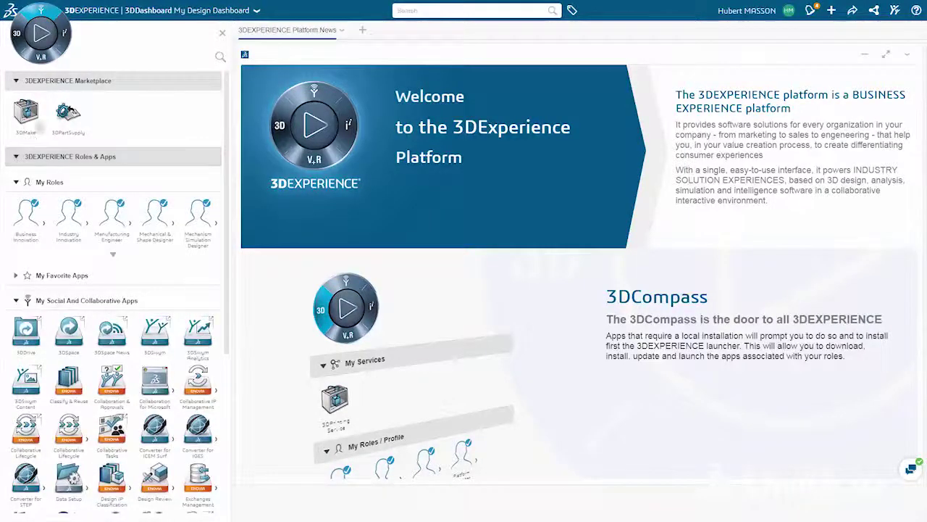
left_click(63, 40)
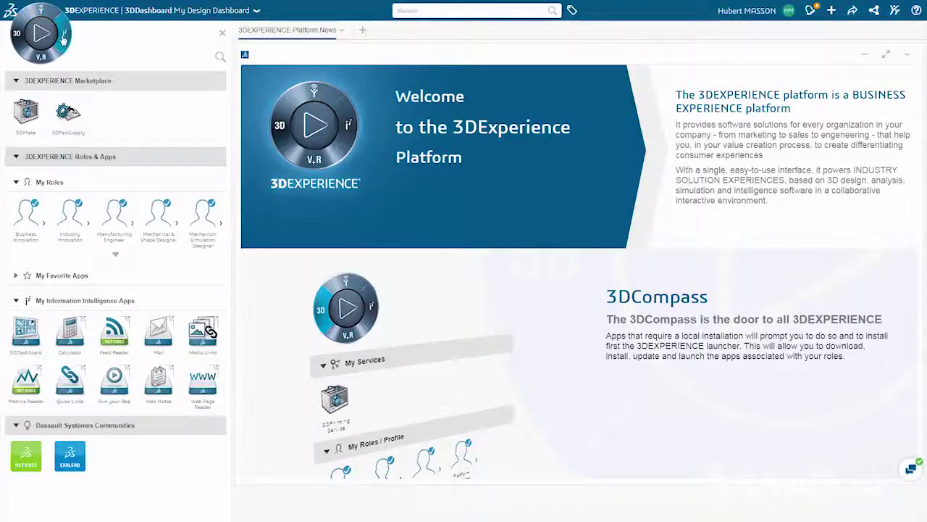
left_click(40, 59)
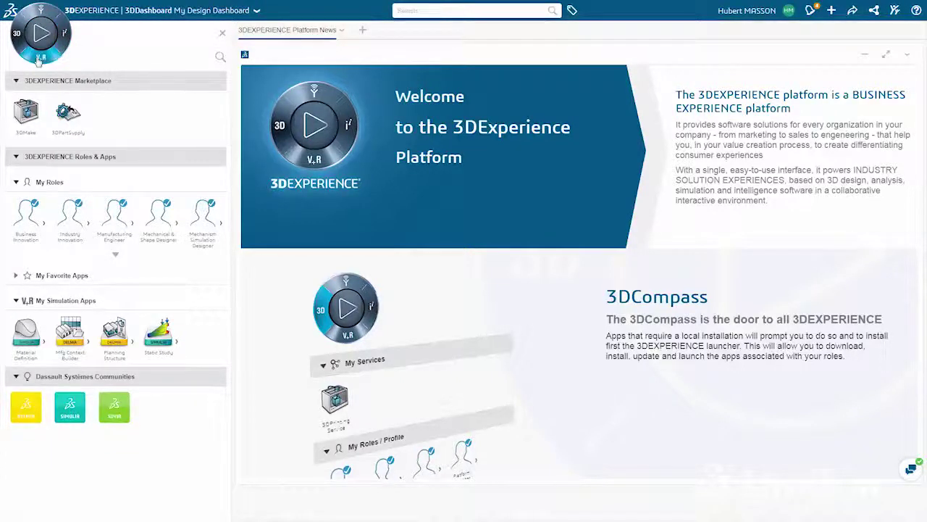
left_click(21, 37)
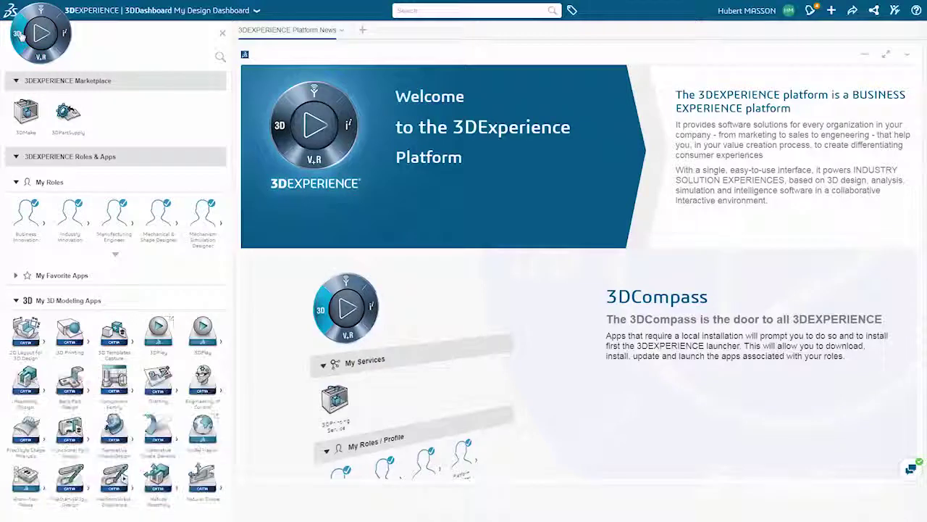
Collapse both app lists and close the compass panel so Platform News fills the window
left_click(17, 82)
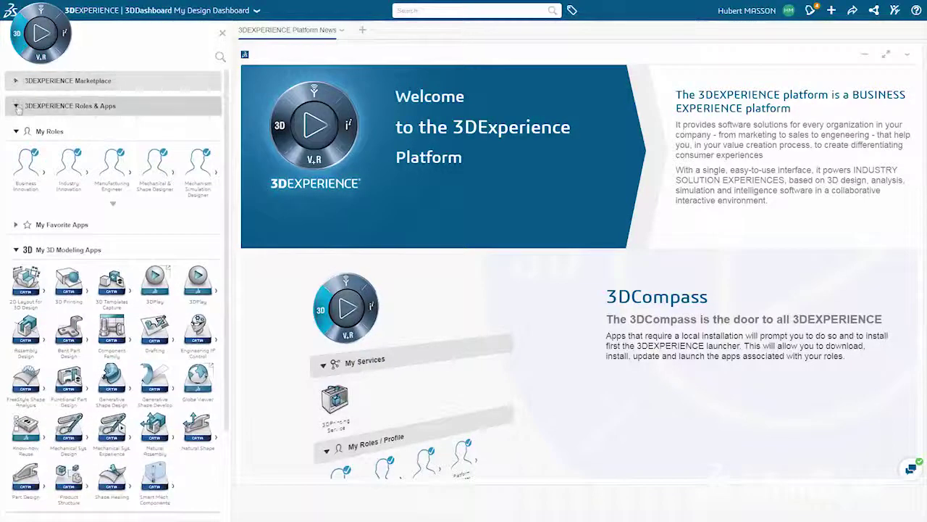
left_click(17, 108)
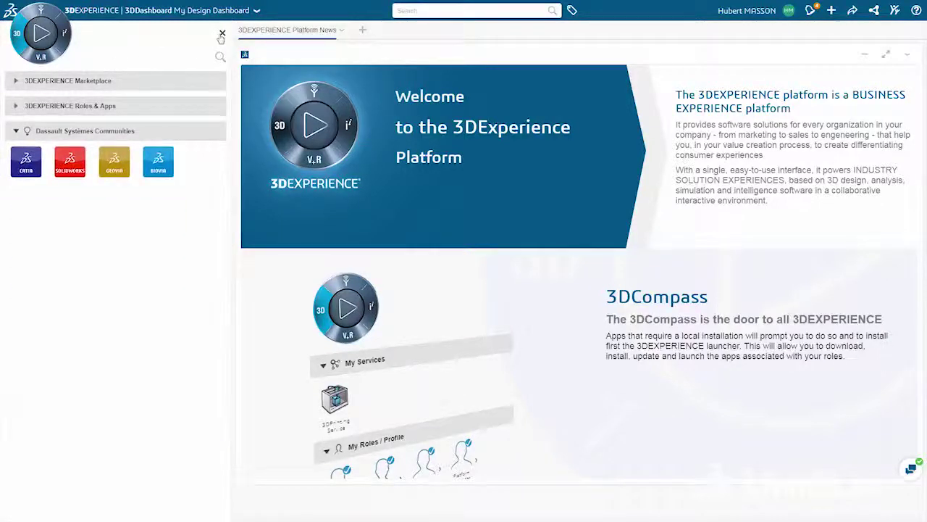
left_click(222, 36)
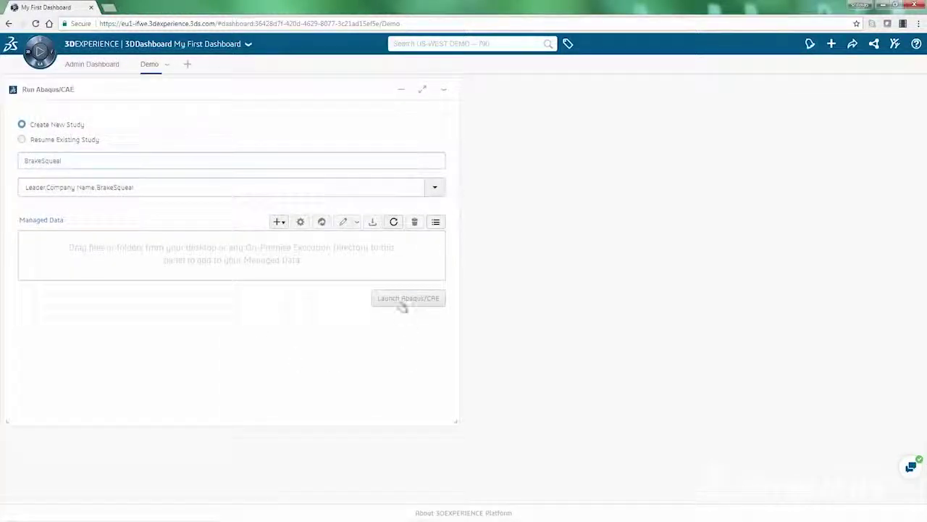
Launch Abaqus/CAE for the new BrakeSqueal study
left_click(425, 299)
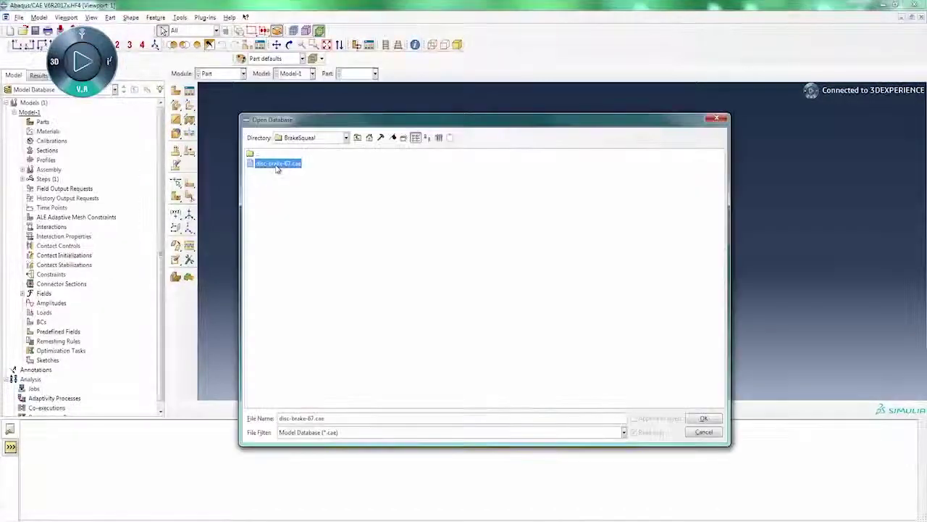
Open disc-brake-67.cae, orbit the brake assembly, and set the module to Load
left_click(703, 419)
left_click_drag(505, 418, 505, 461)
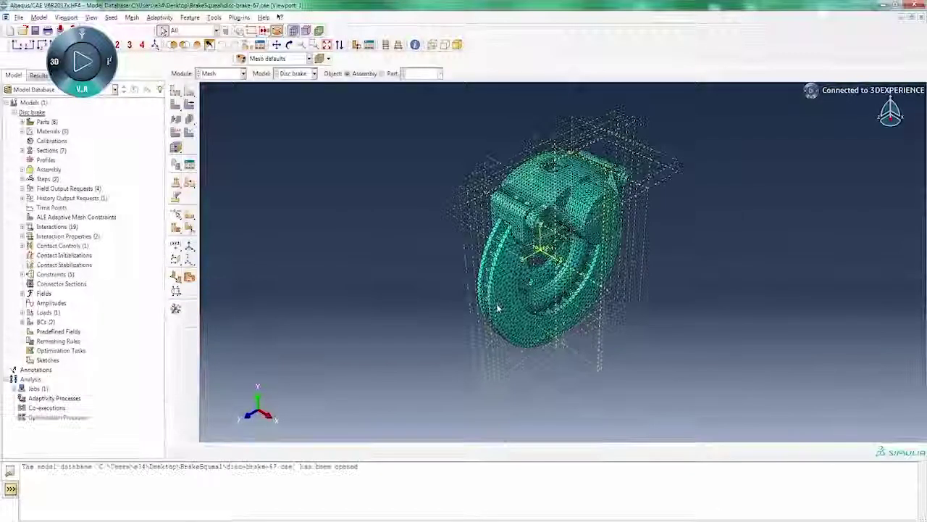
left_click(217, 73)
left_click(217, 133)
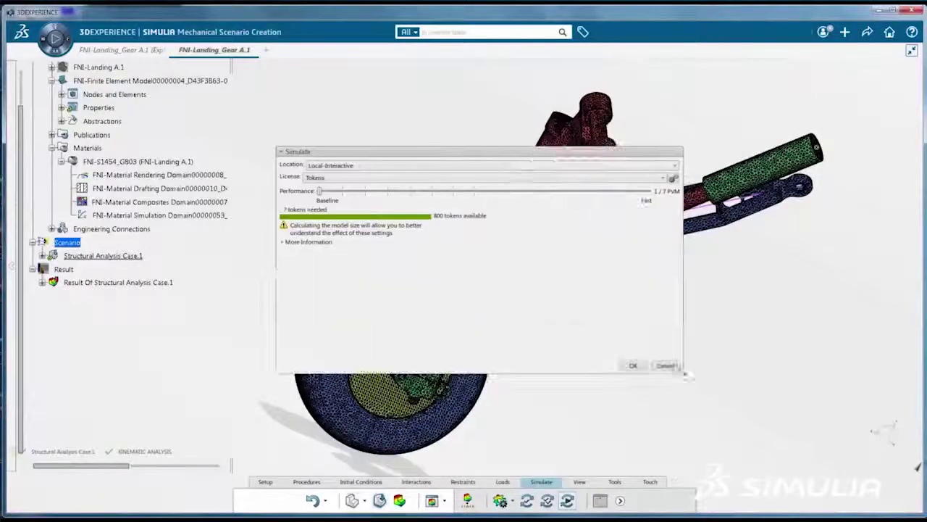
Run the simulation on the Cloud with Tokens licensing, accepting the warning
left_click(351, 166)
left_click(319, 194)
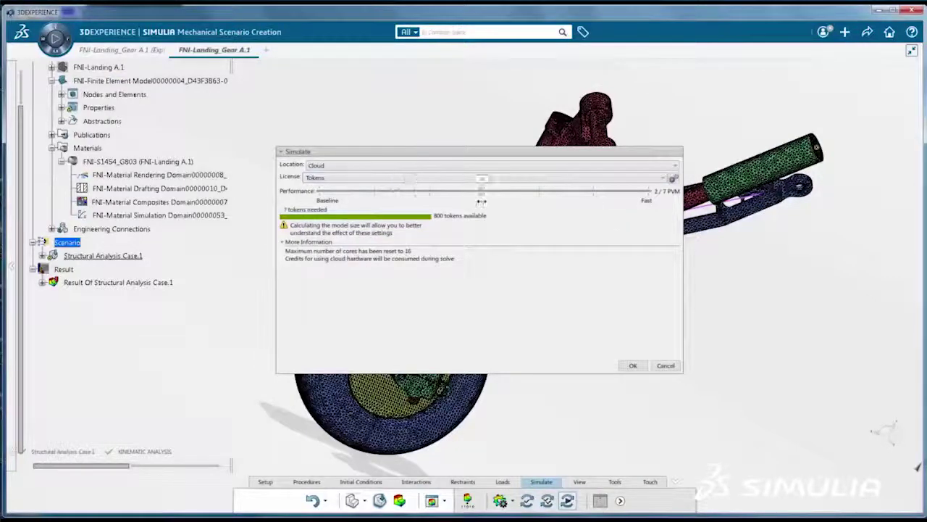
left_click(632, 365)
left_click(480, 314)
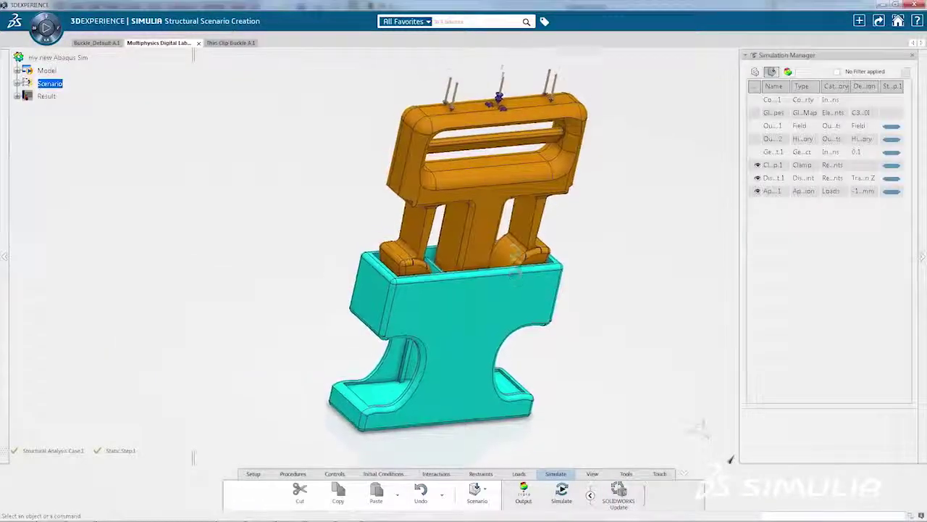
Show the View commands in the action bar for the clip buckle scenario
left_click(593, 474)
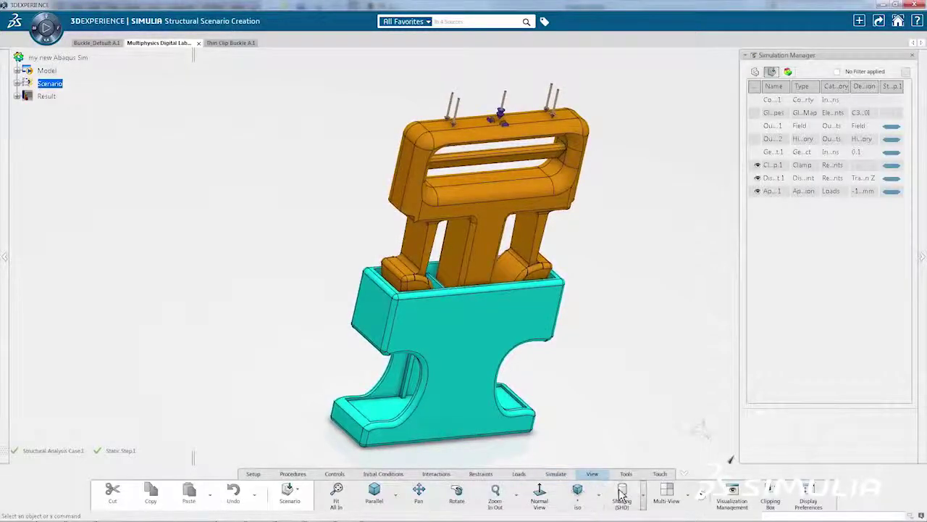